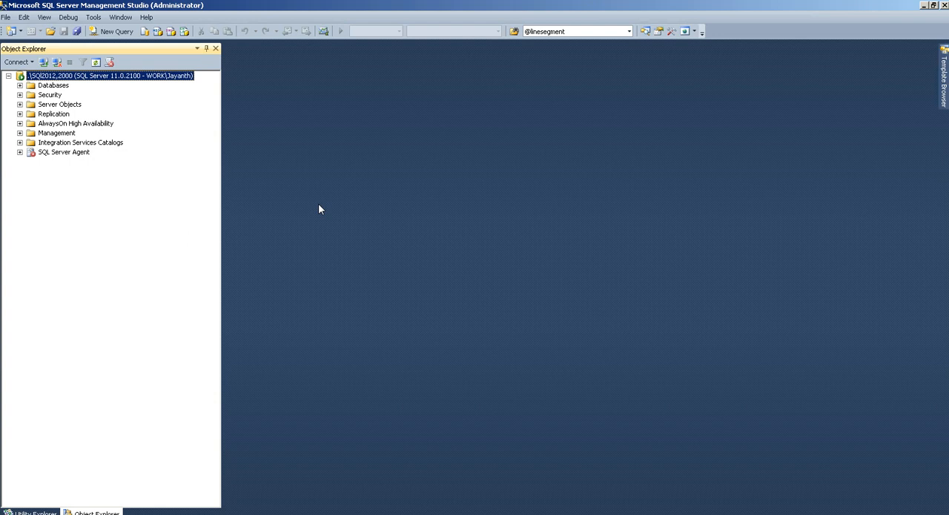
Switch to SQL Server Profiler and start a new trace connected to the .\SQl2012,2000 database engine with Windows Authentication
left_click(94, 17)
left_click(125, 32)
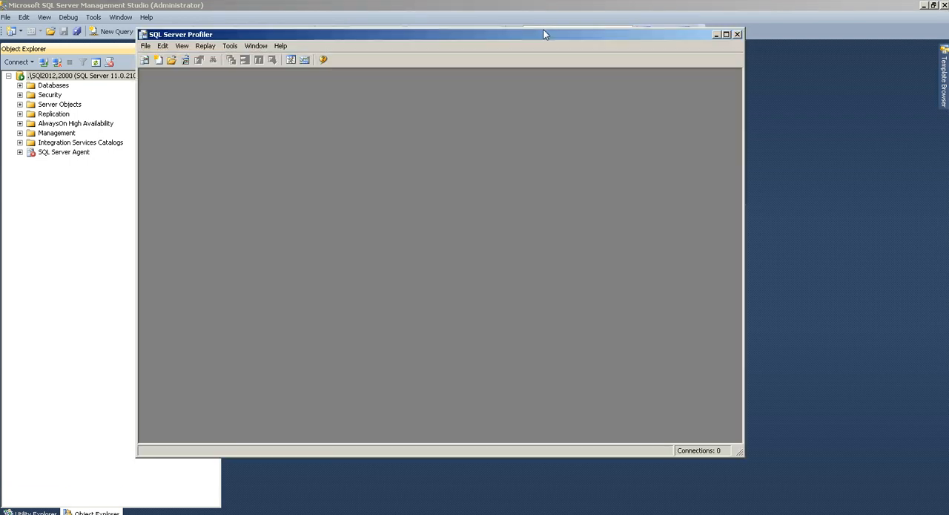
double_click(539, 30)
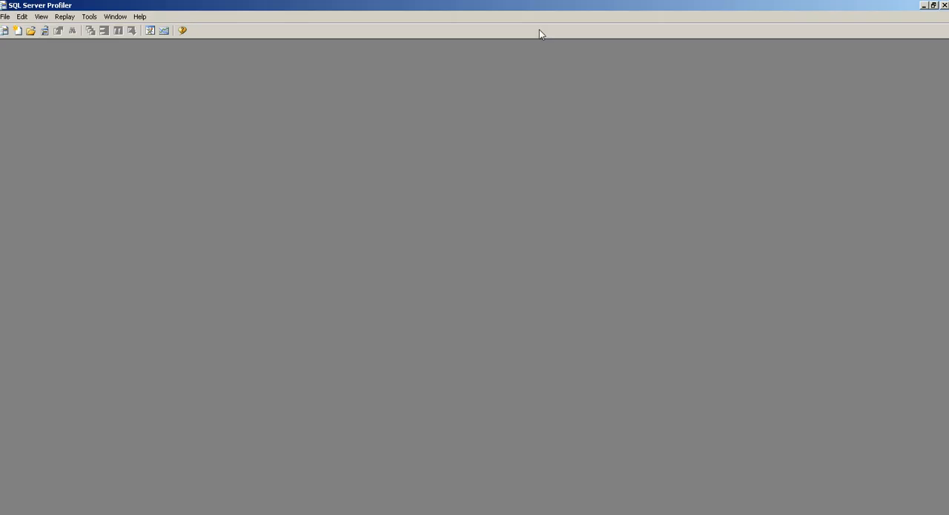
left_click(7, 17)
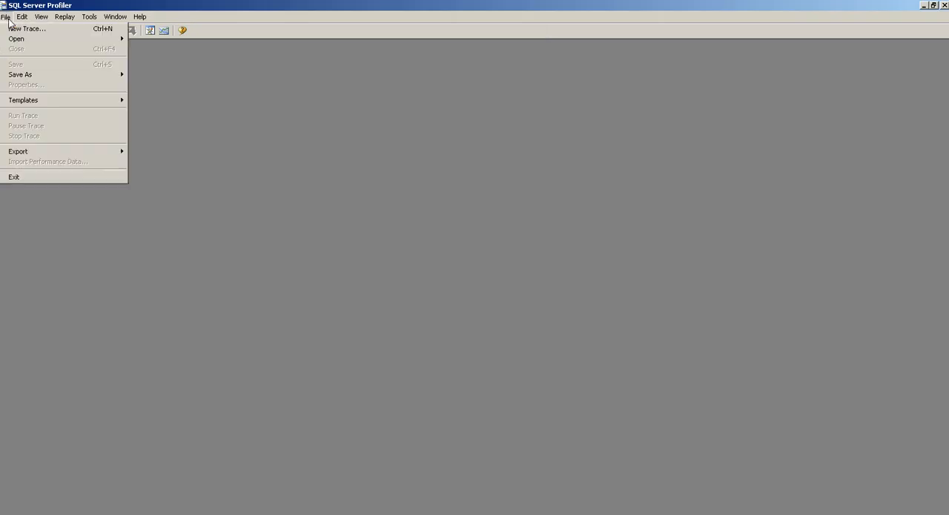
left_click(27, 30)
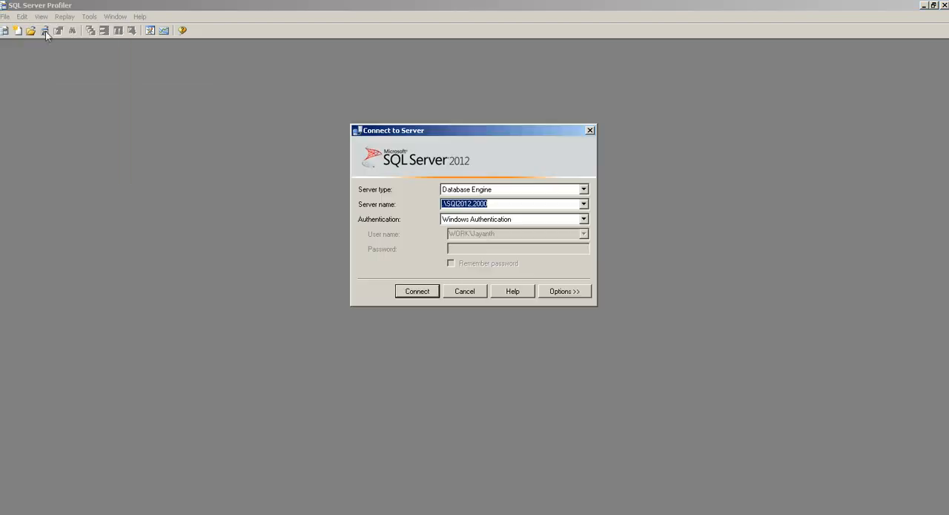
left_click(417, 290)
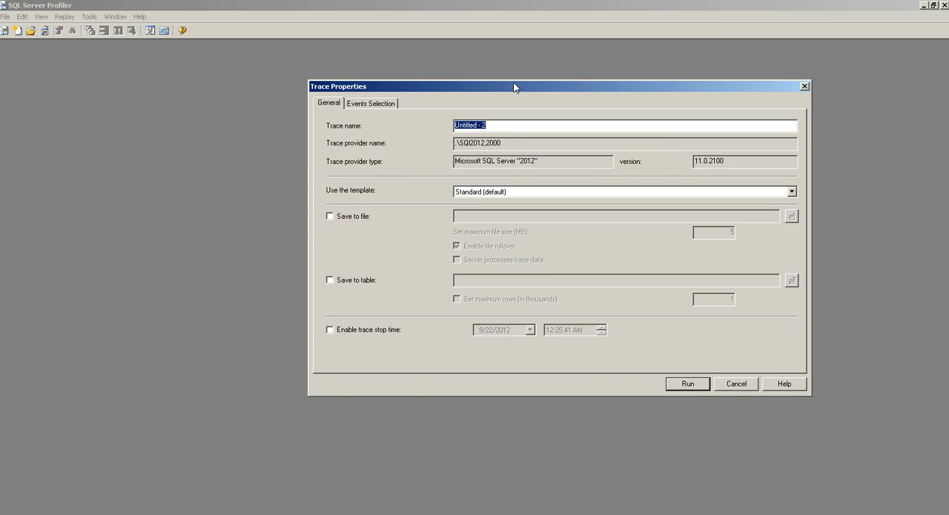
Name the trace "Trace 1" and choose the Standard (default) template
left_click_drag(511, 88, 480, 88)
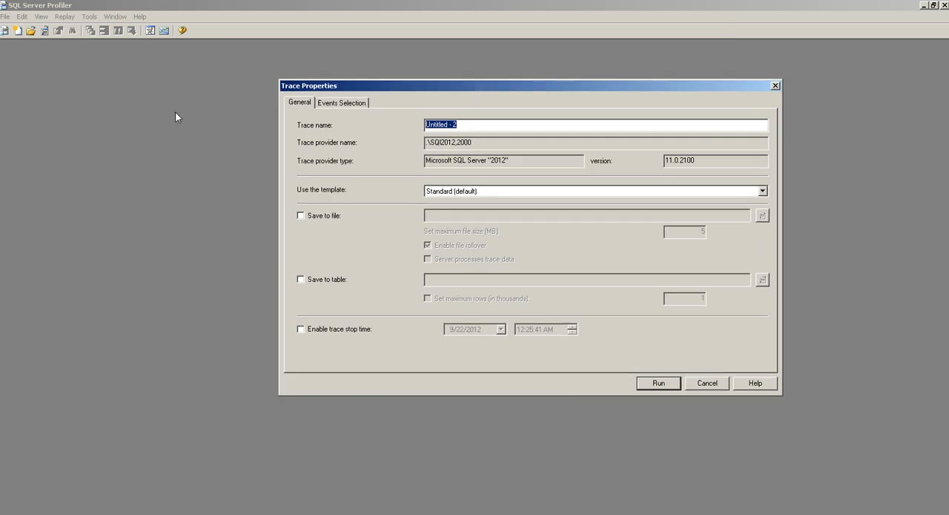
type("Trace 1")
left_click(473, 191)
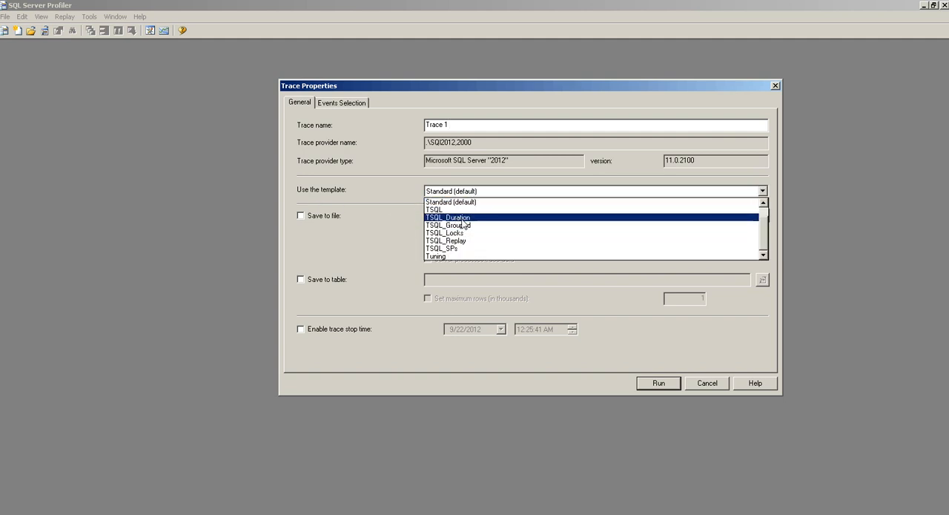
scroll(770, 228, "up", 1)
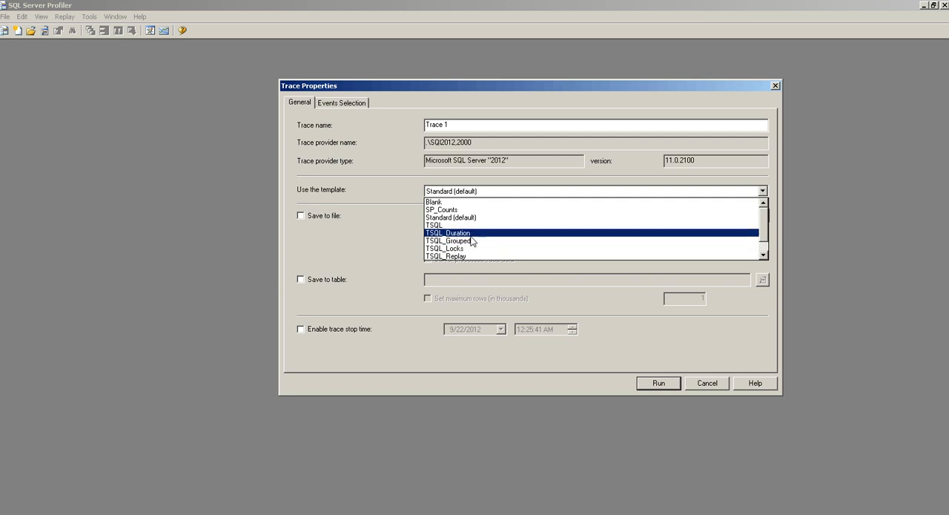
scroll(578, 247, "down", 1)
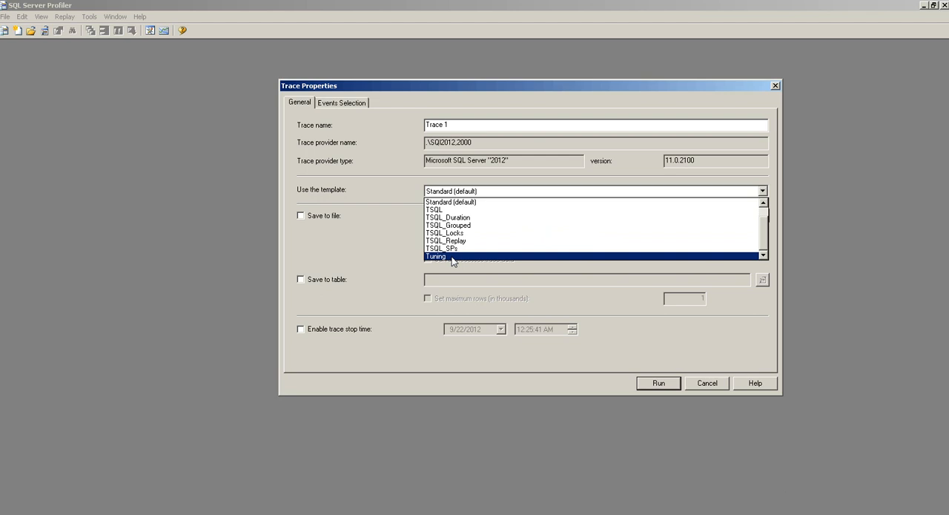
left_click(454, 202)
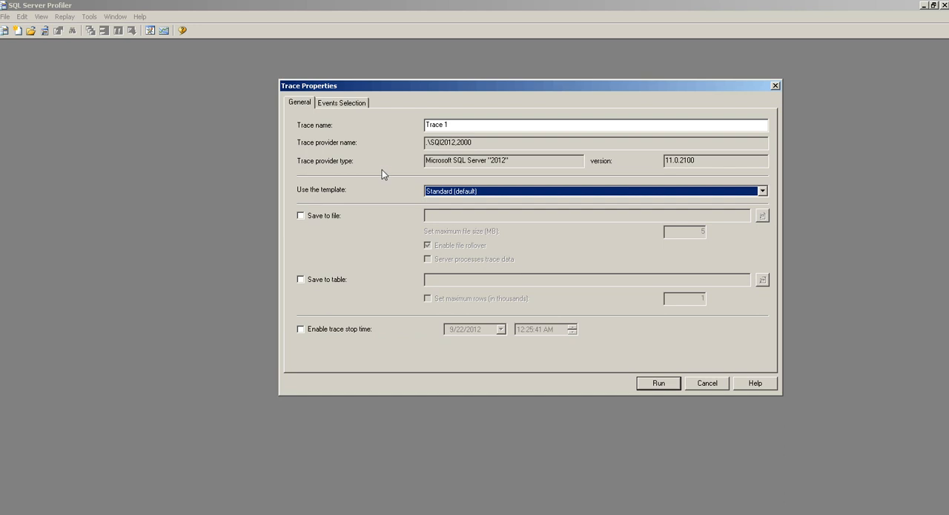
Examine the event classes and data columns that the Standard template selects for the trace
left_click(346, 103)
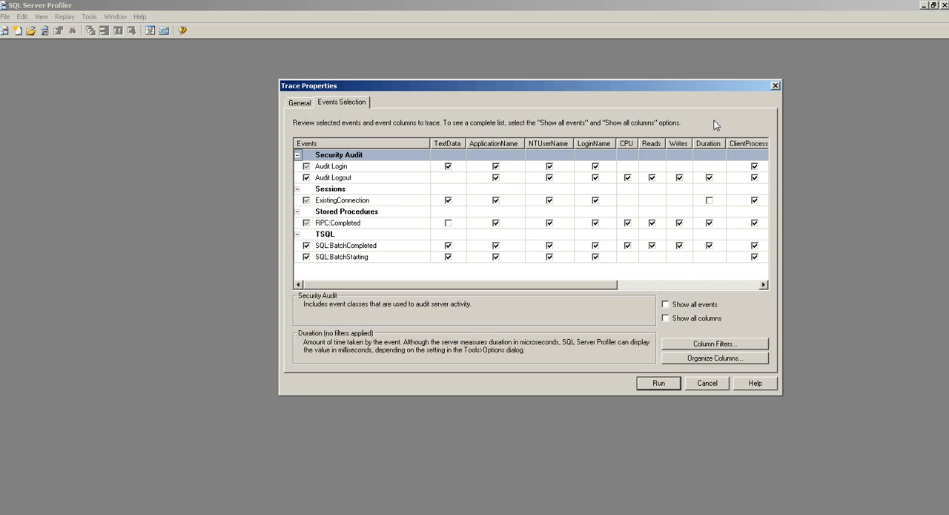
left_click_drag(443, 284, 388, 286)
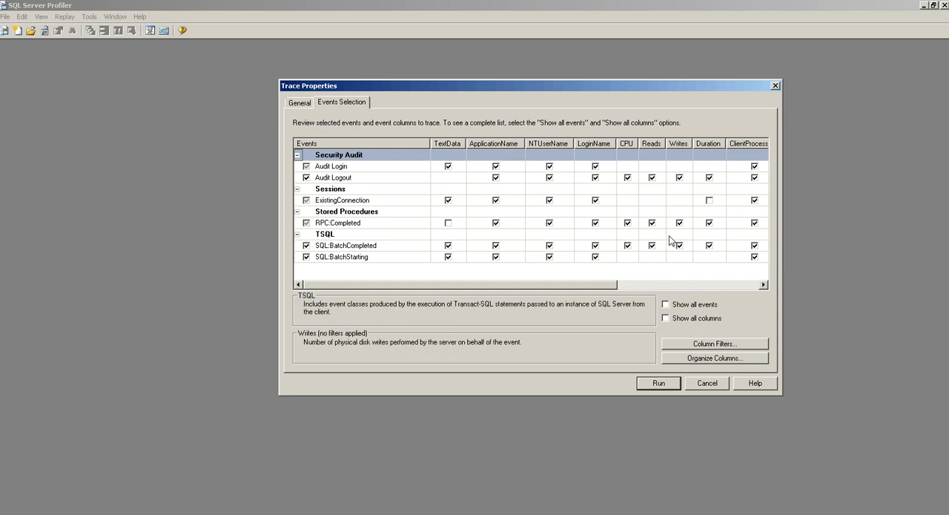
mouse_move(476, 285)
left_mouse_down()
mouse_move(536, 288)
mouse_move(464, 289)
left_mouse_up()
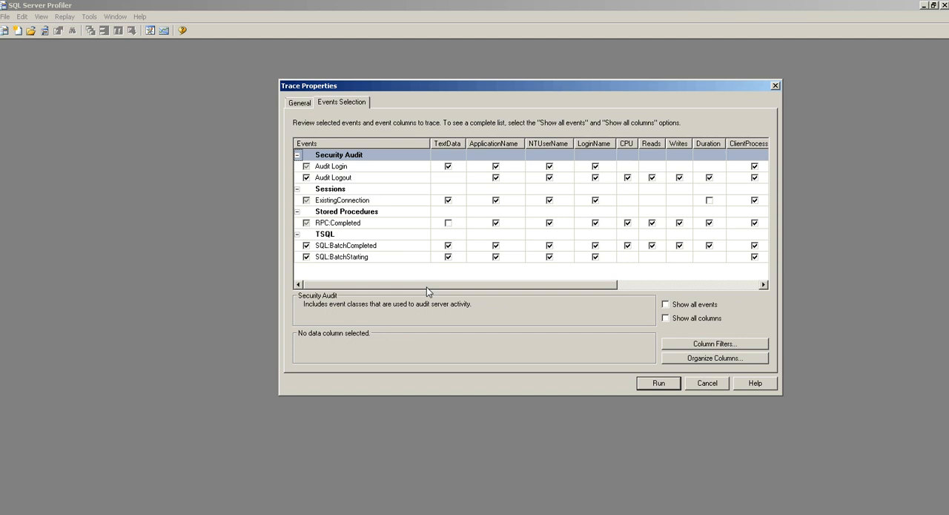
mouse_move(417, 292)
left_mouse_down()
mouse_move(530, 282)
mouse_move(419, 286)
left_mouse_up()
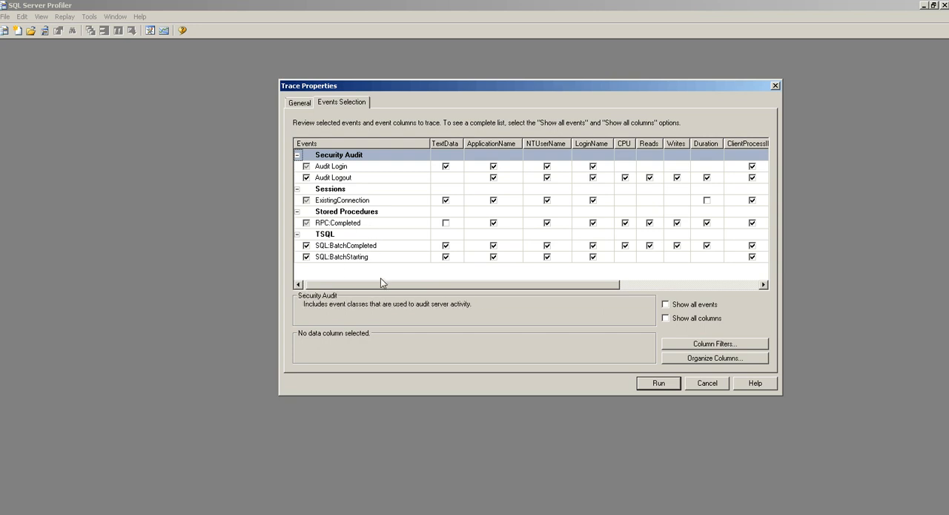
left_click_drag(387, 285, 425, 283)
left_click_drag(514, 285, 676, 275)
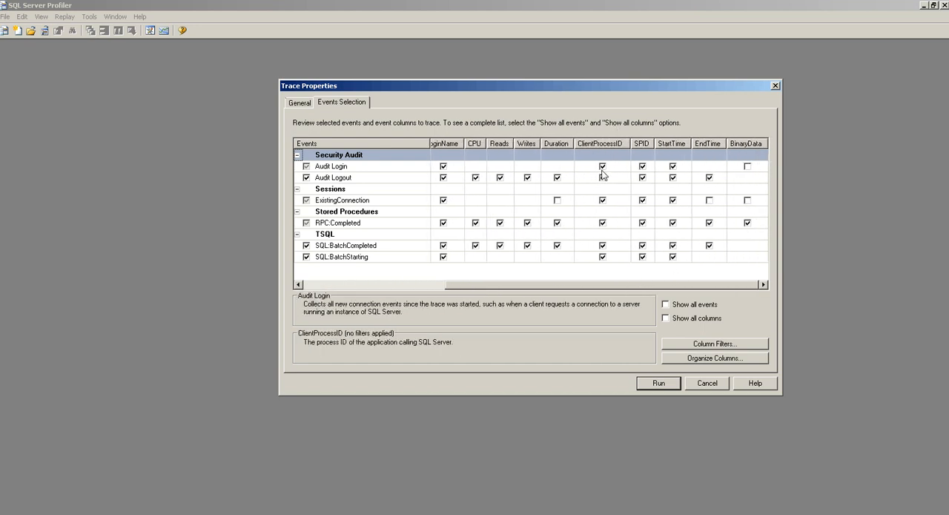
left_click_drag(529, 283, 375, 297)
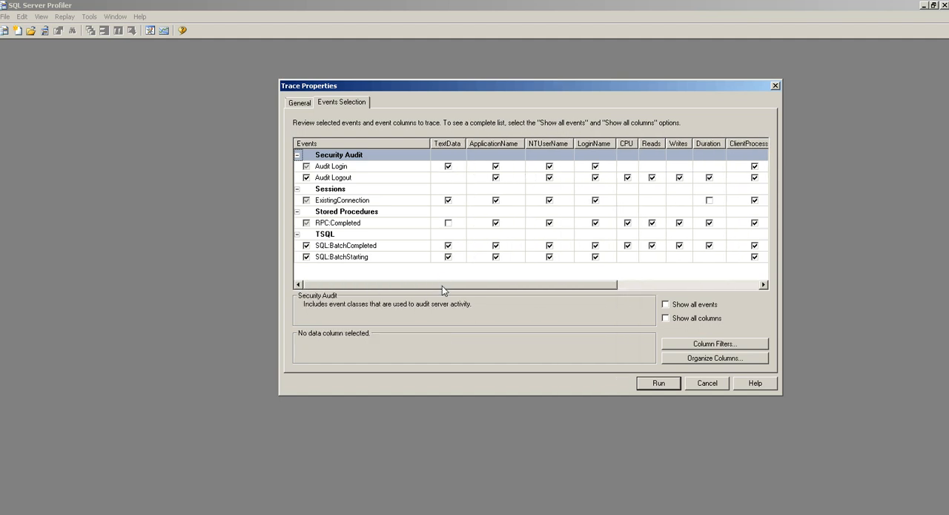
left_click_drag(453, 286, 423, 284)
Show all columns in the events selection and include DatabaseName for all six listed events
left_click(666, 318)
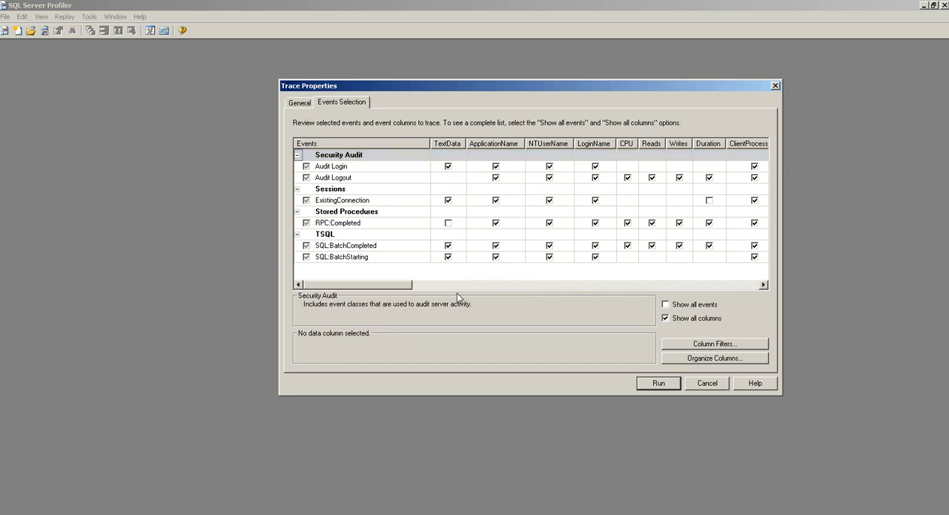
left_click_drag(393, 292, 530, 290)
left_click(584, 166)
left_click(583, 177)
left_click(584, 200)
left_click(583, 222)
left_click(584, 245)
left_click(583, 257)
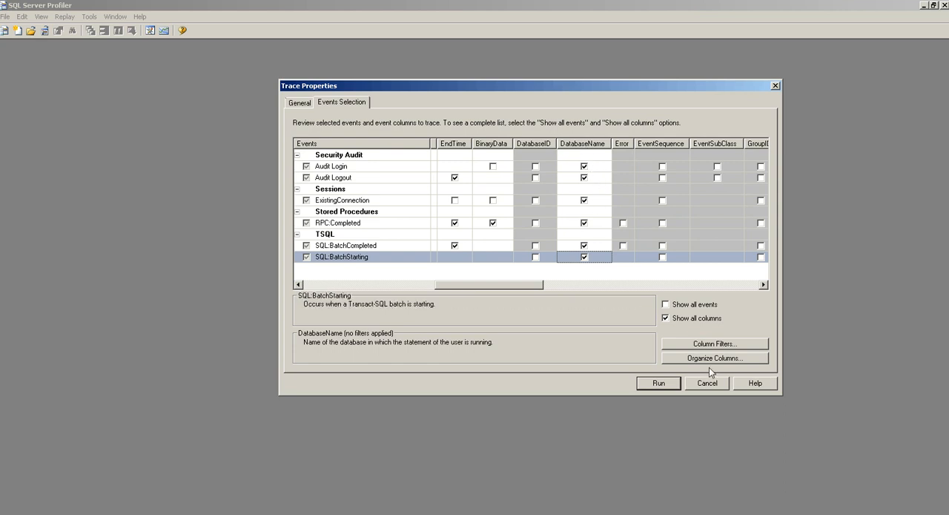
Add a Like filter on DatabaseName for abcd with % wildcards, and run the trace
left_click(700, 344)
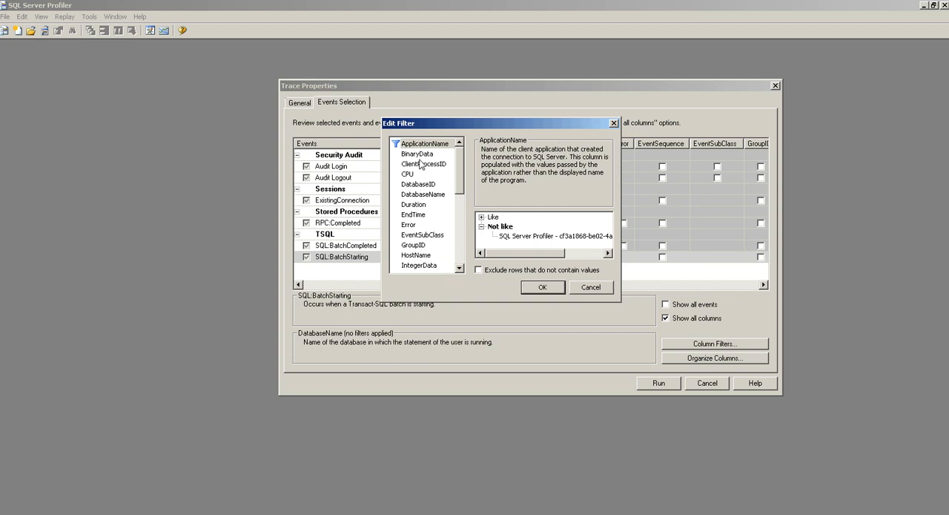
left_click_drag(460, 161, 286, 277)
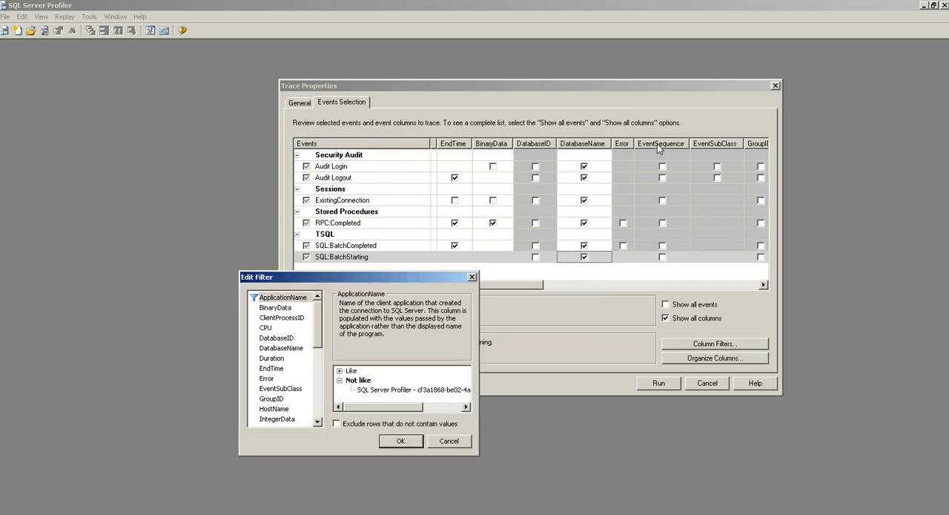
left_click_drag(399, 281, 471, 140)
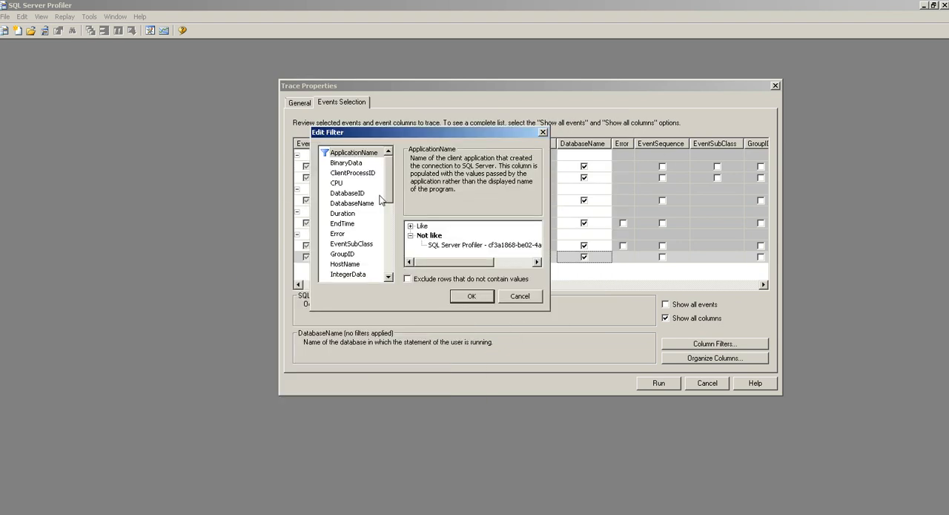
left_click(360, 202)
left_click(410, 225)
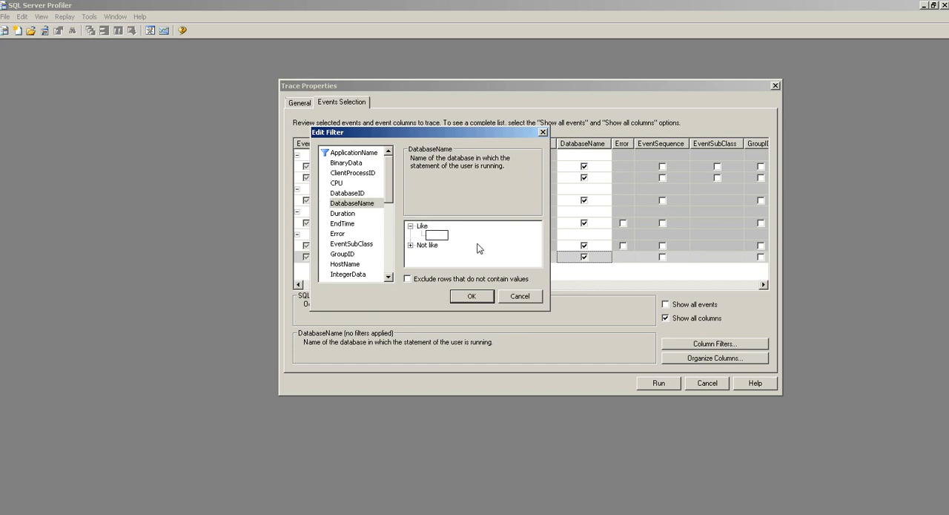
type("%%")
type("abcd%")
left_click(470, 301)
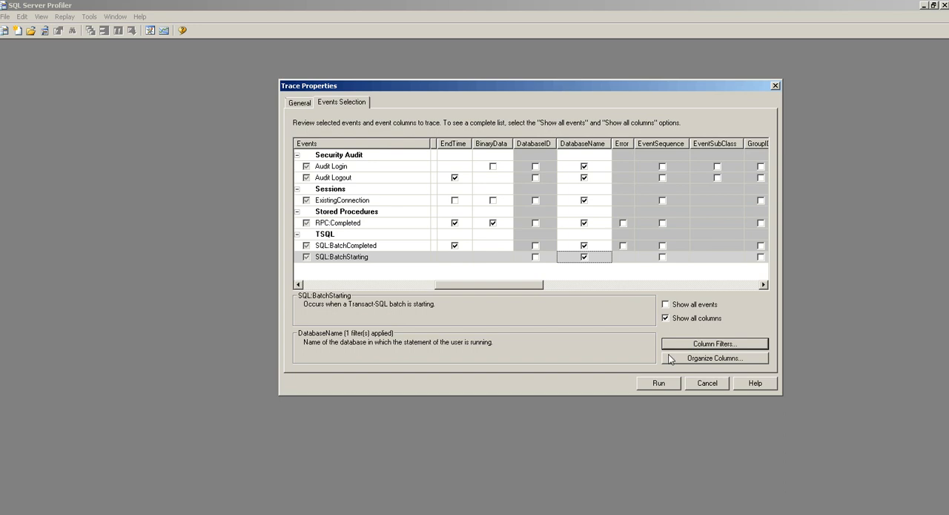
left_click(659, 383)
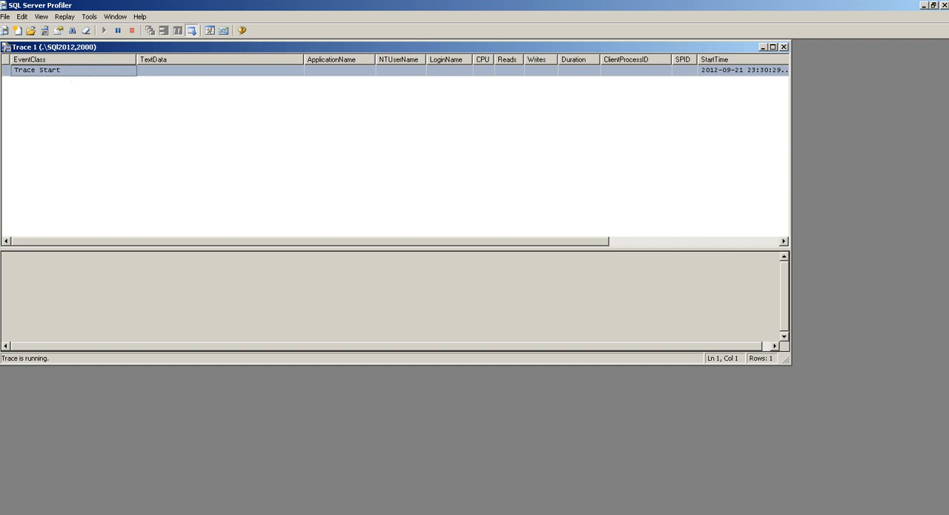
Switch to SQL Server Management Studio, execute "use abcd" in a new query, and clear the statement
key("alt+Tab")
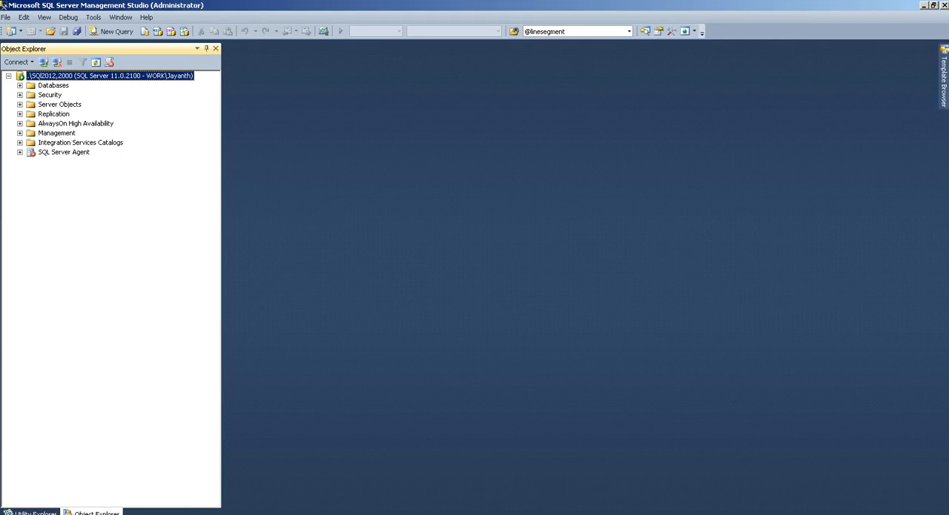
left_click(113, 32)
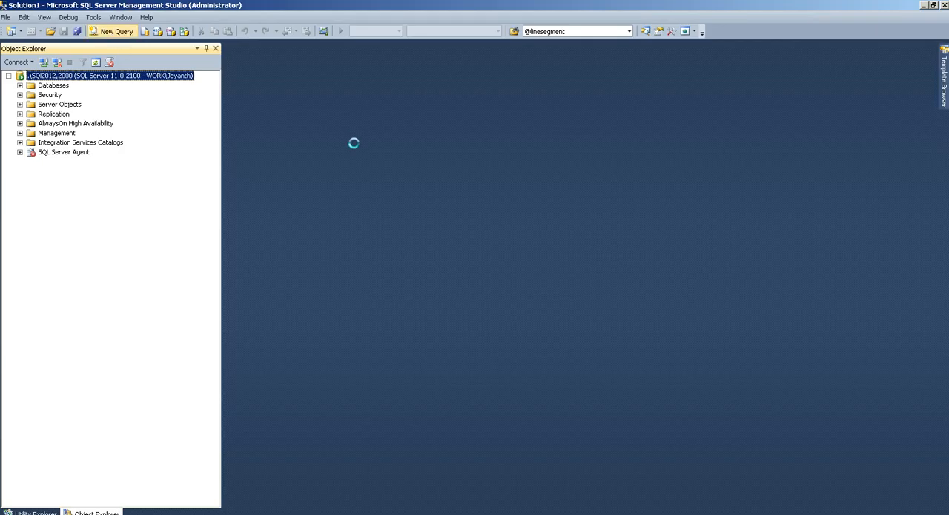
key("ctrl+n")
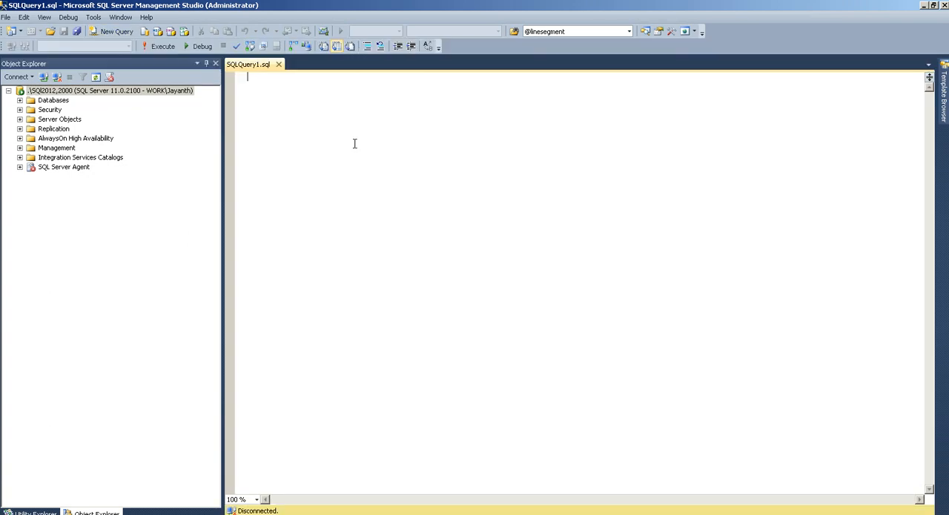
type("use abcd")
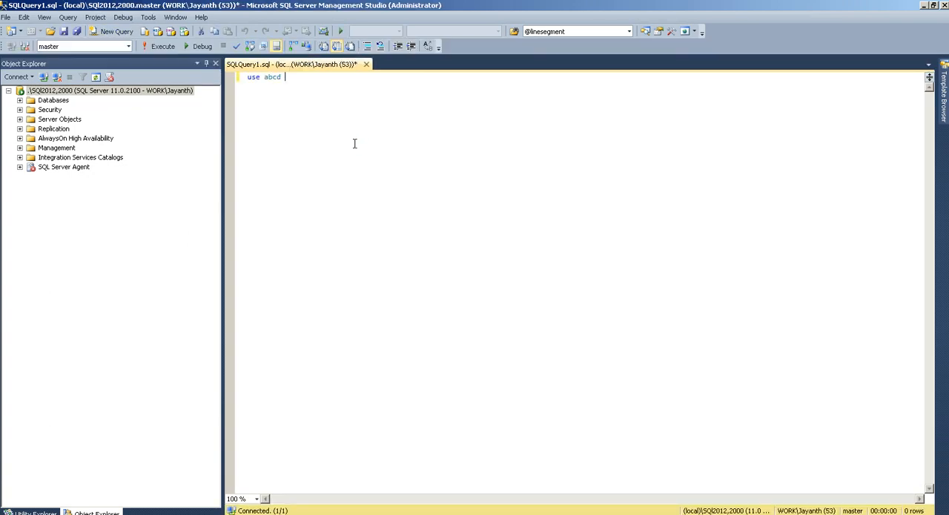
key("ctrl+a")
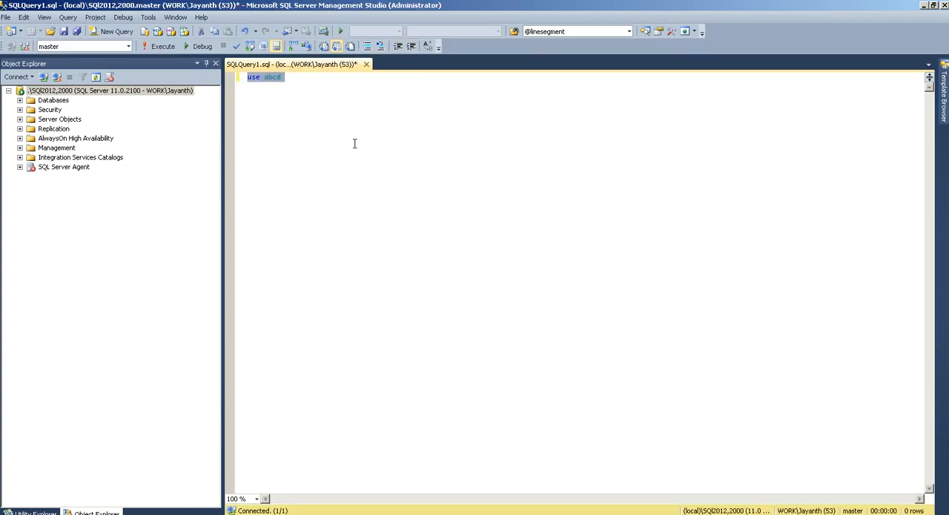
key("F5")
key("Delete")
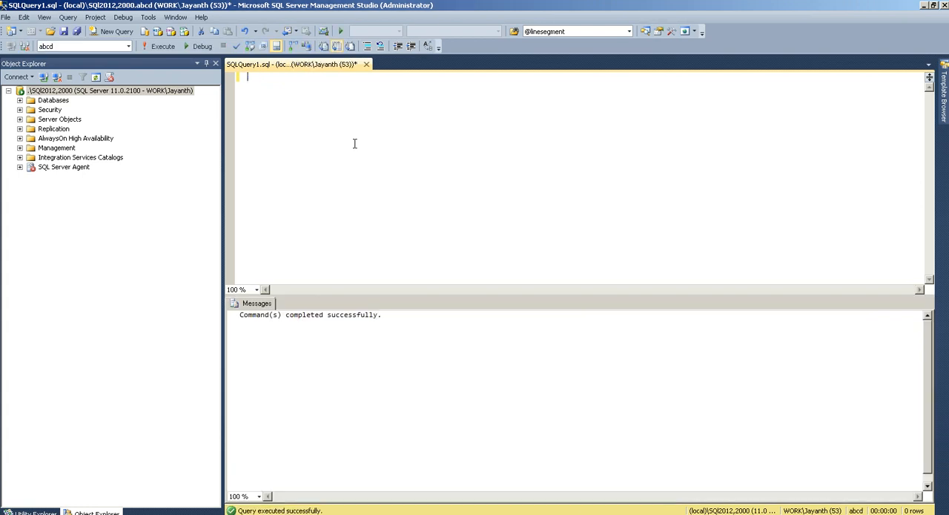
Execute "select * from [HR].[employeeinfo]", inserting the table name from the abcd database's tables, and switch back to the SQL Server Profiler trace
left_click(20, 100)
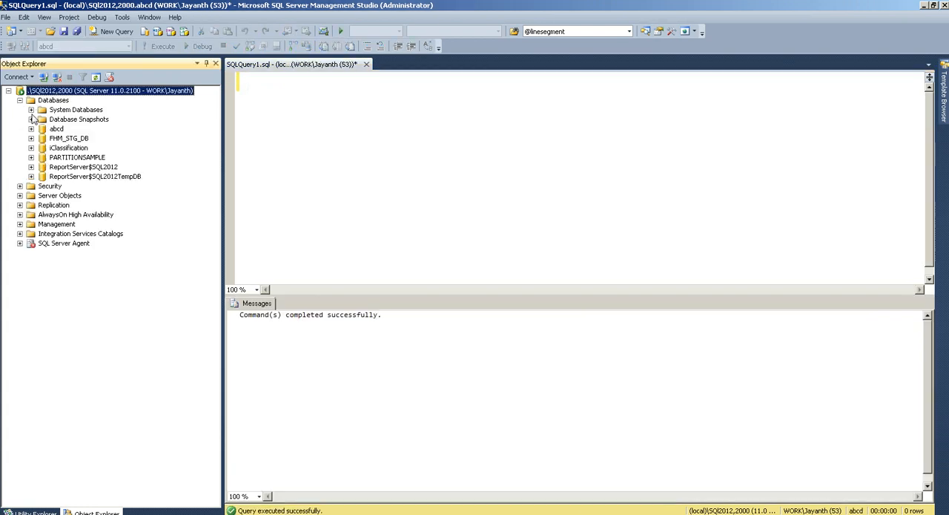
left_click(31, 128)
left_click(42, 147)
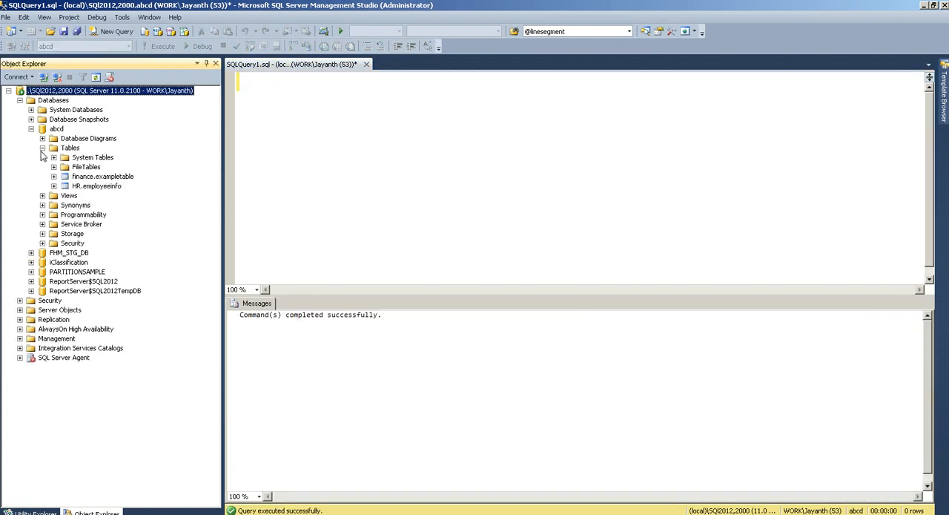
left_click(95, 185)
left_click_drag(616, 209, 511, 158)
key("Home")
type("selec")
type("t * from")
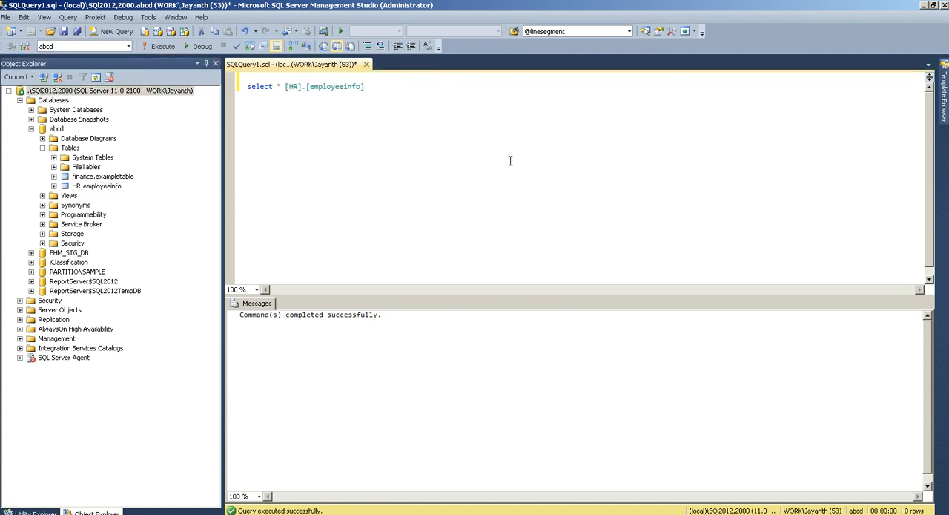
key("F5")
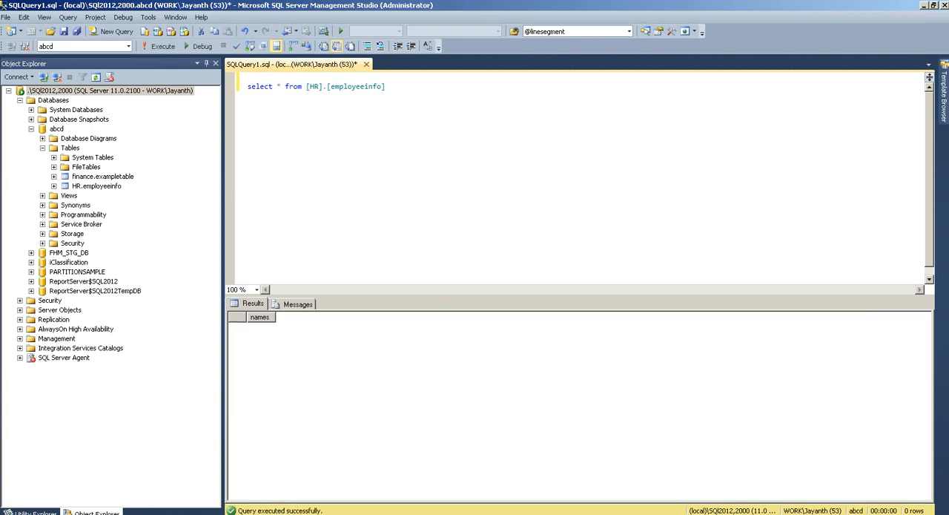
left_click(924, 6)
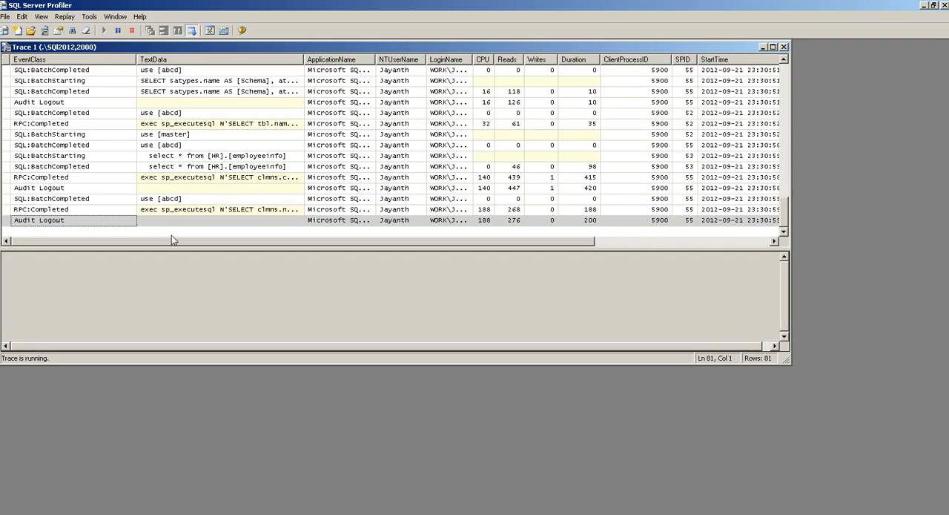
Pause the trace and display the full text of the completed select query on [HR].[employeeinfo]
left_click(118, 31)
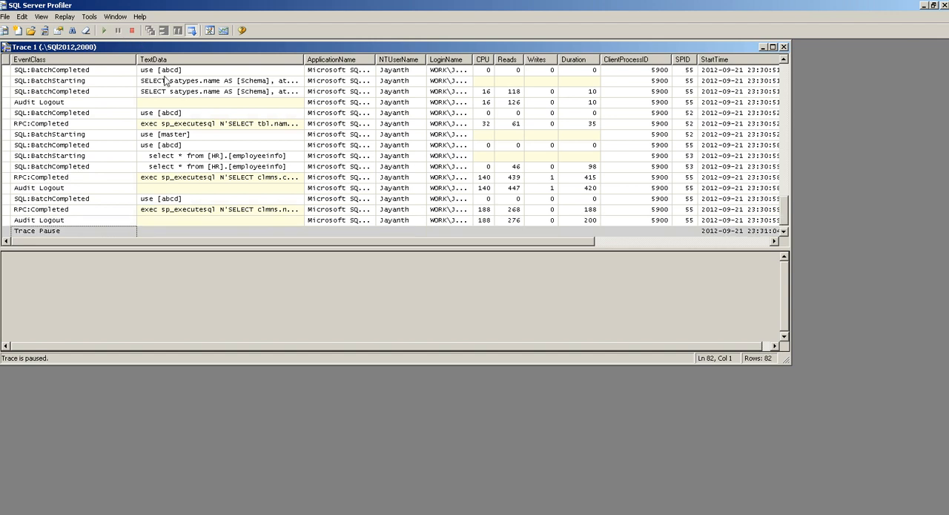
left_click(187, 179)
left_click(189, 168)
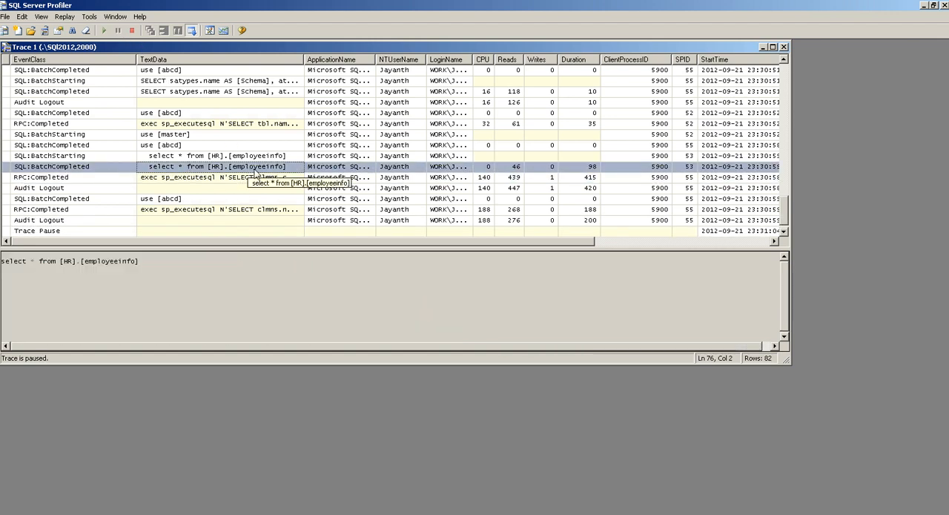
Check the DatabaseName column of the captured events and select a SQL:BatchStarting row there
left_click_drag(358, 243, 458, 239)
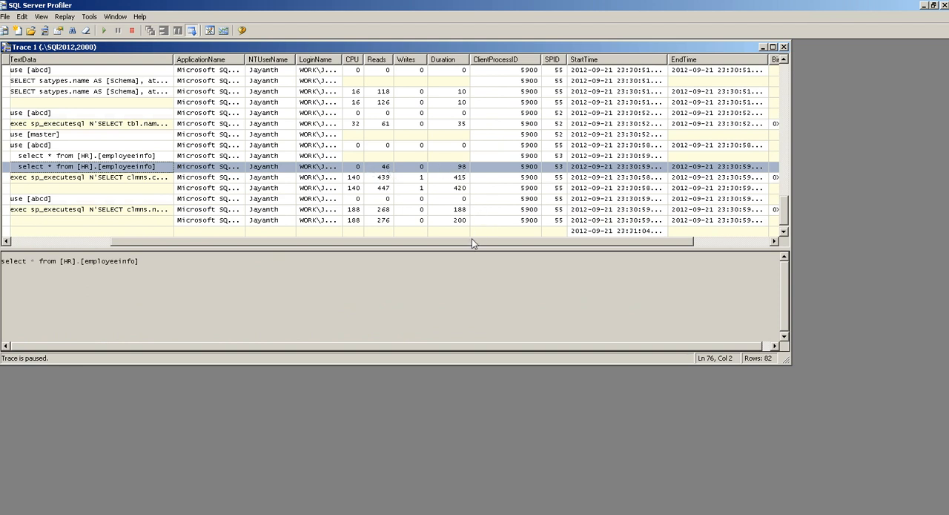
left_click_drag(471, 243, 552, 240)
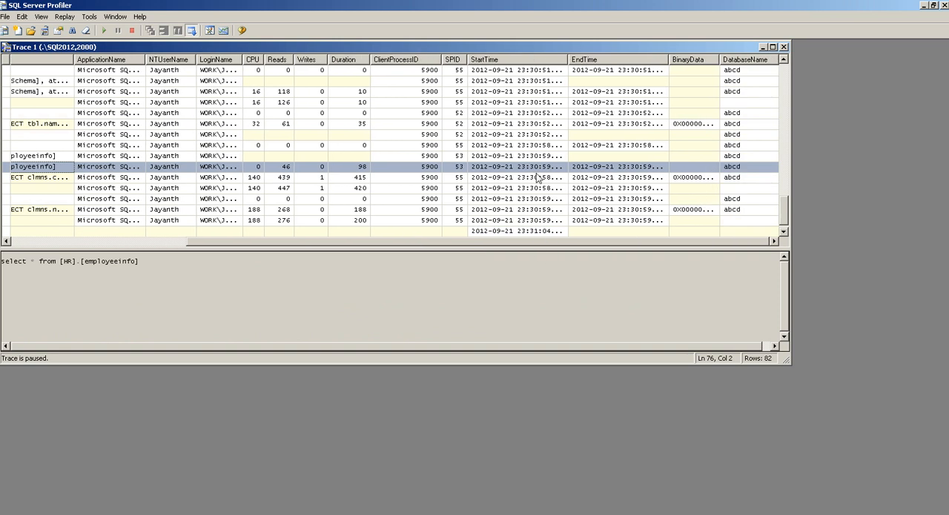
left_click(749, 80)
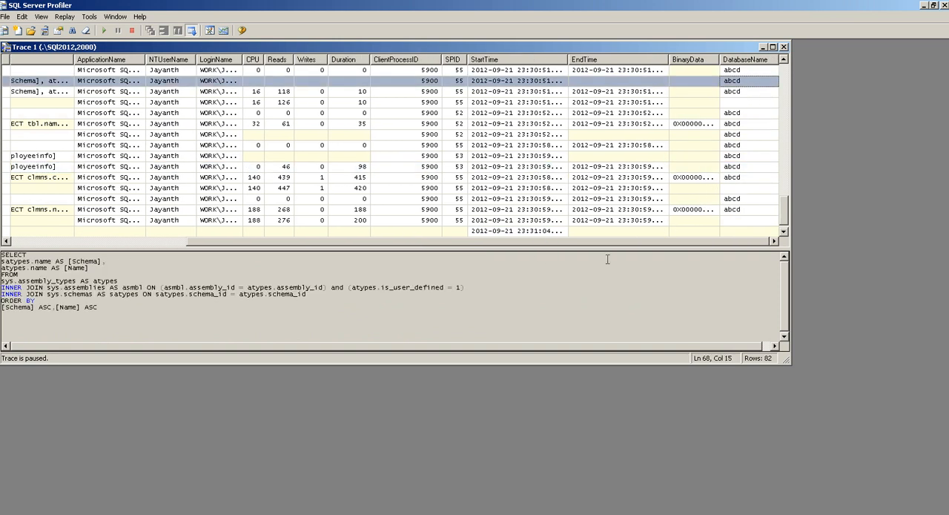
Examine the full statement text of the last RPC:Completed event, including its closing WHERE clause and parameters
left_click_drag(539, 242, 236, 232)
left_click(204, 211)
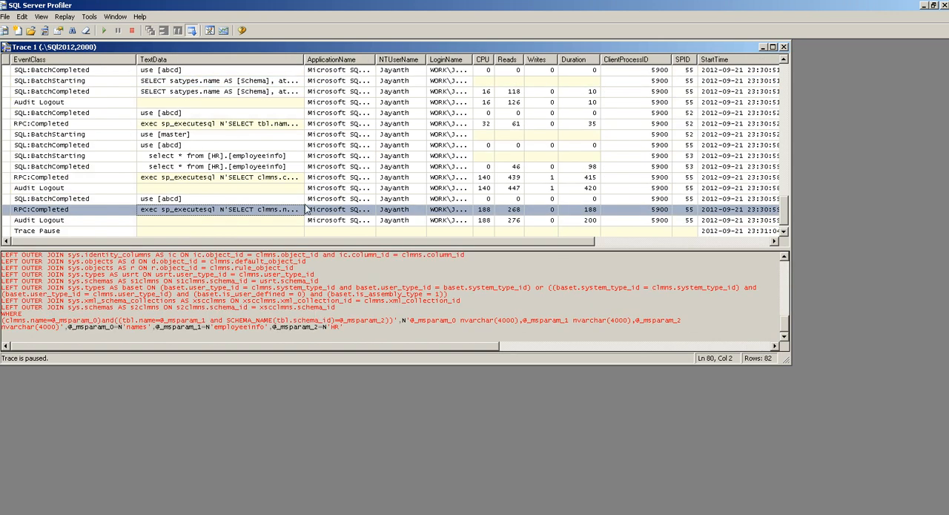
left_click(327, 275)
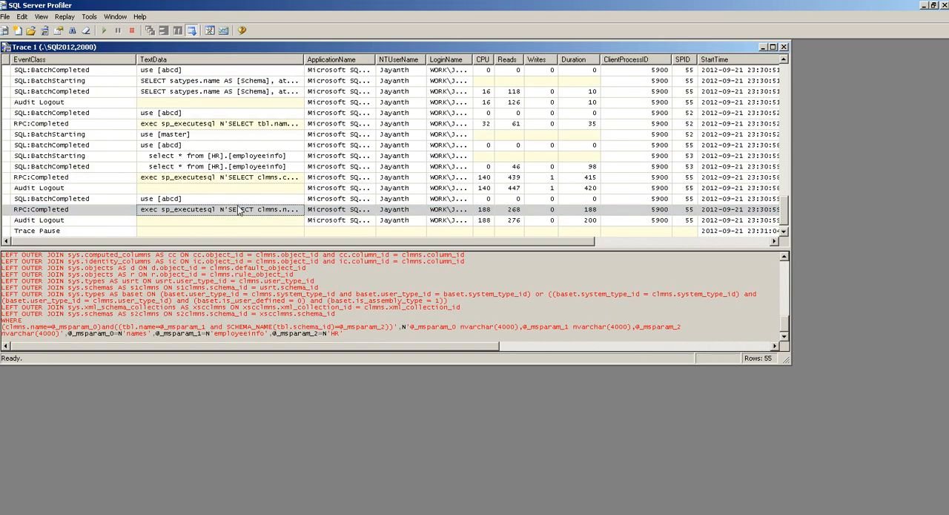
scroll(269, 295, "down", 2)
left_click_drag(2, 300, 388, 308)
left_click(388, 308)
scroll(335, 271, "up", 2)
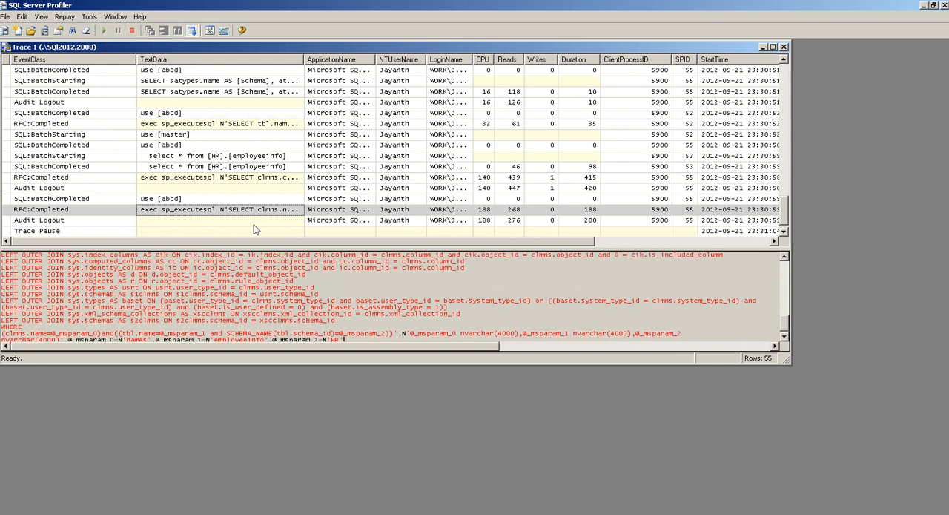
left_click(230, 213)
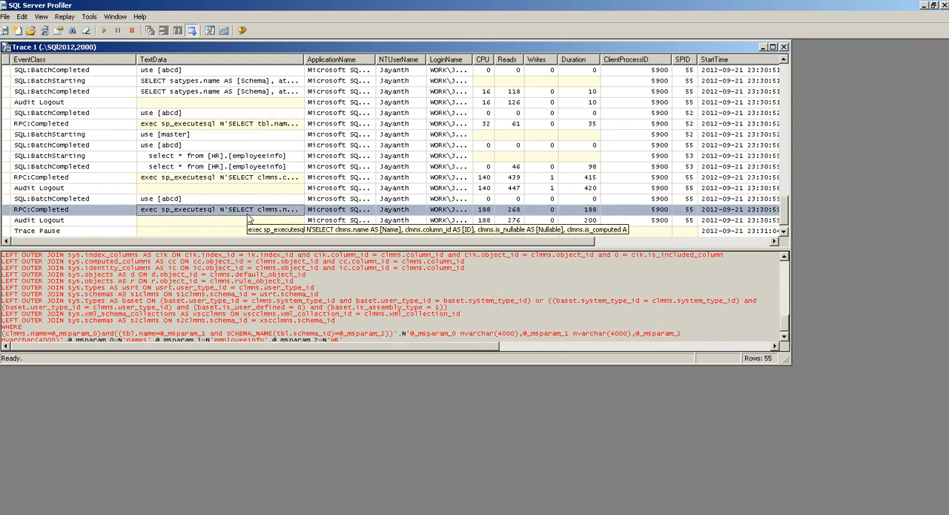
Examine the last "use [abcd]" batch and the earlier SCHEMA_NAME(xproc.schema_id) query among the captured events
left_click(187, 201)
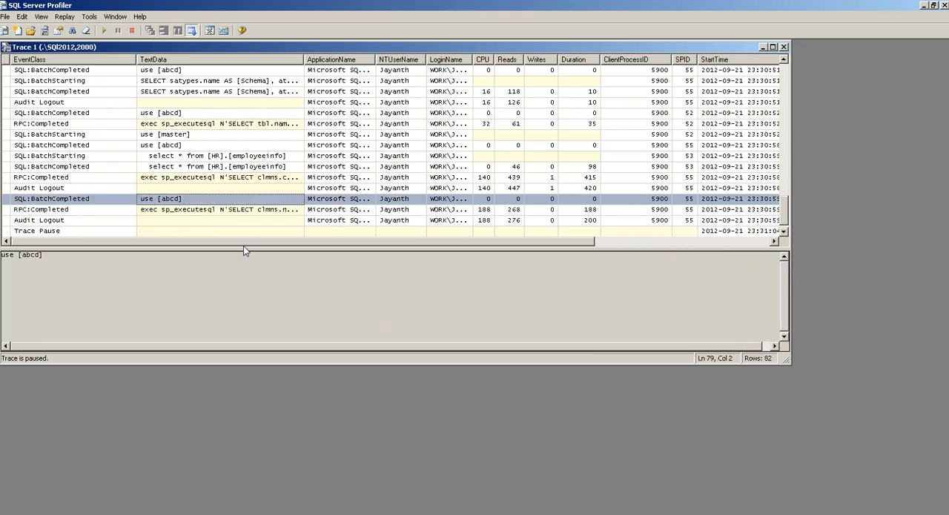
scroll(220, 192, "up", 3)
scroll(220, 192, "up", 3)
left_click(219, 156)
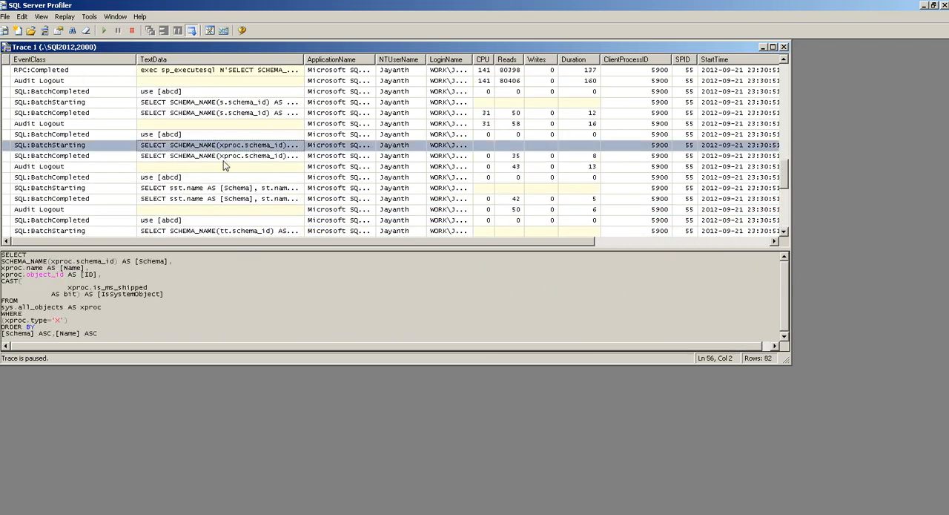
left_click(245, 287)
scroll(245, 286, "down", 3)
scroll(239, 280, "up", 3)
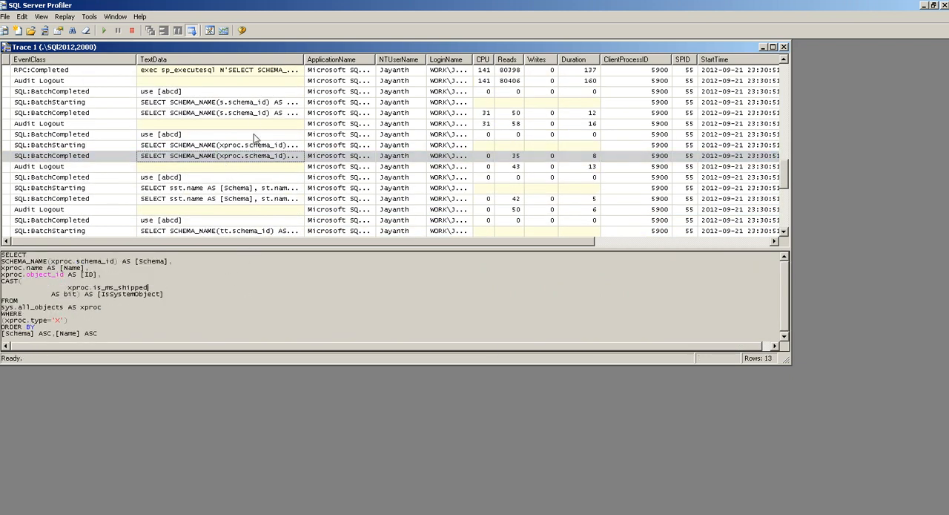
Examine the statements of the earlier SCHEMA_NAME(s.schema_id) and u.name batches in the trace
left_click(249, 104)
scroll(249, 137, "up", 5)
scroll(249, 143, "up", 3)
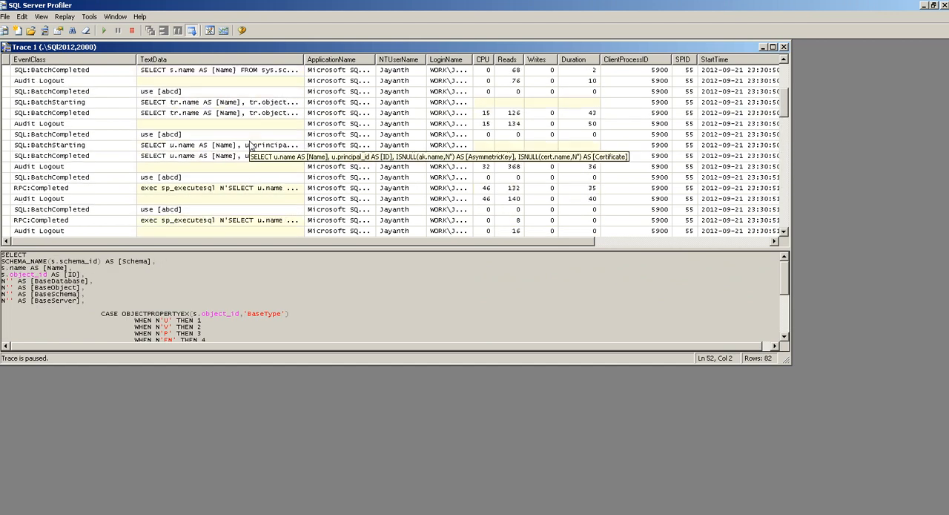
left_click_drag(208, 92, 312, 150)
left_click(311, 149)
Compare the statement texts of the employeeinfo select, the last RPC:Completed event and the last "use [abcd]" batch
scroll(293, 170, "down", 5)
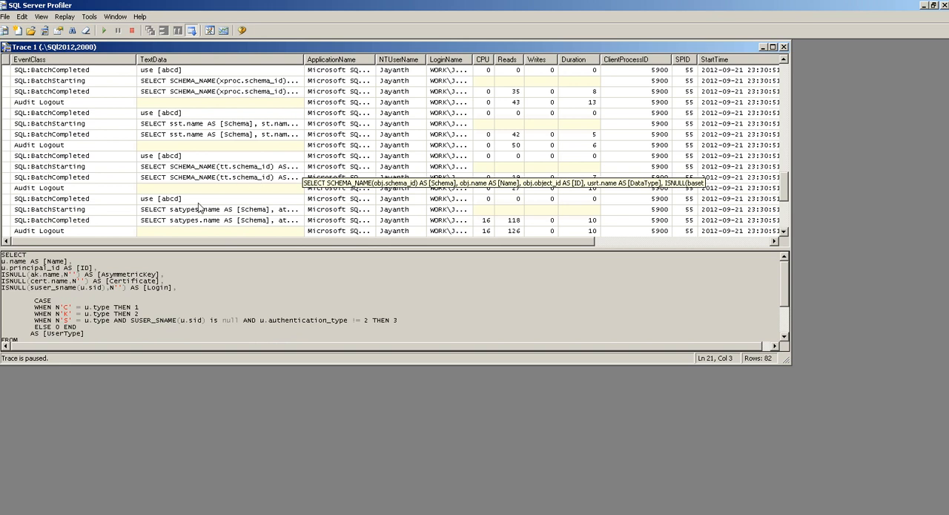
scroll(173, 205, "down", 4)
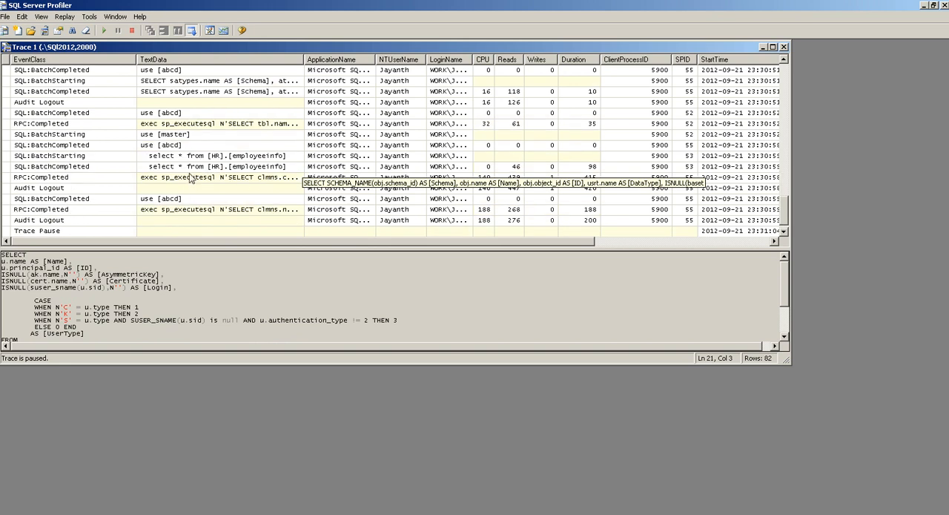
left_click(181, 158)
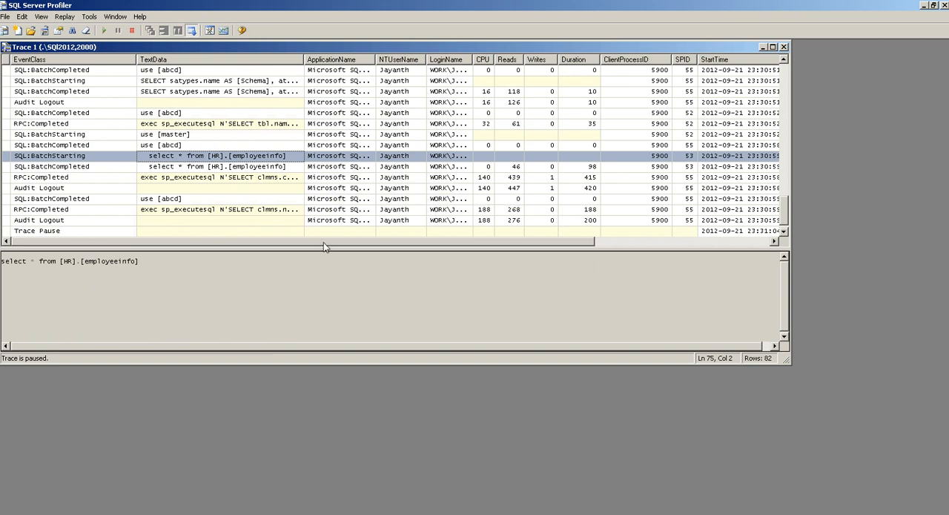
left_click(256, 209)
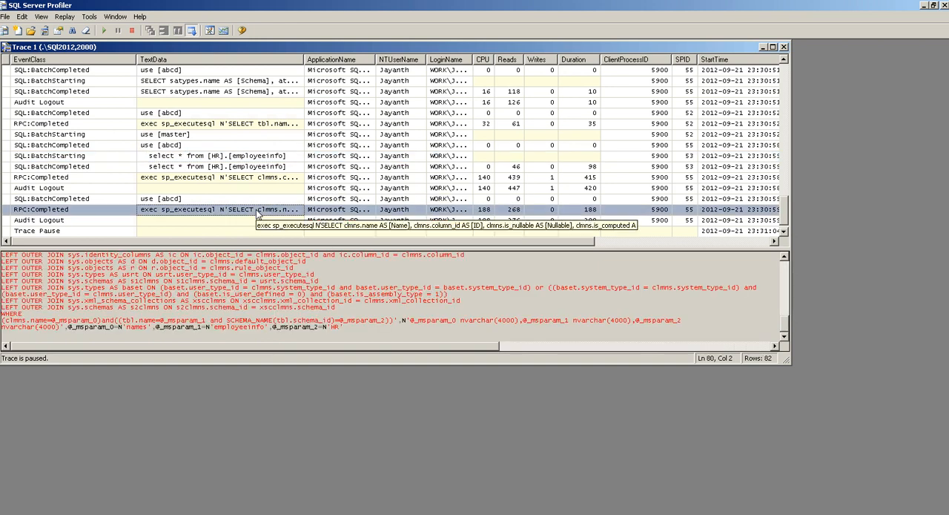
left_click(226, 198)
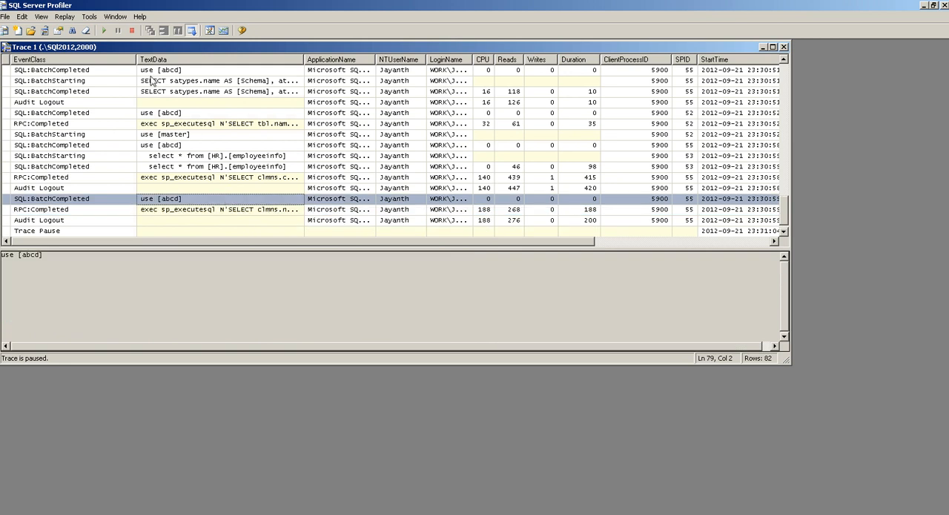
Stop the paused trace, clear its captured events, and start it again
left_click(132, 31)
left_click(158, 102)
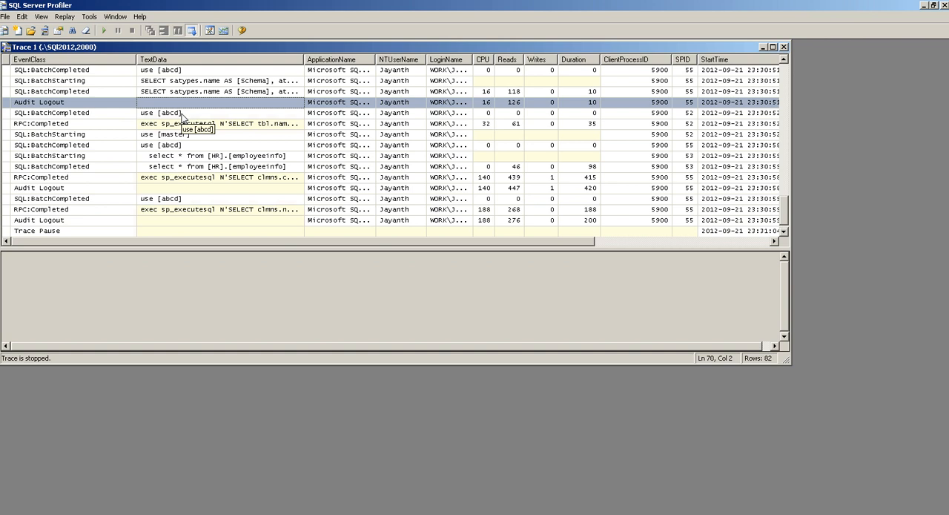
left_click(86, 31)
left_click(104, 30)
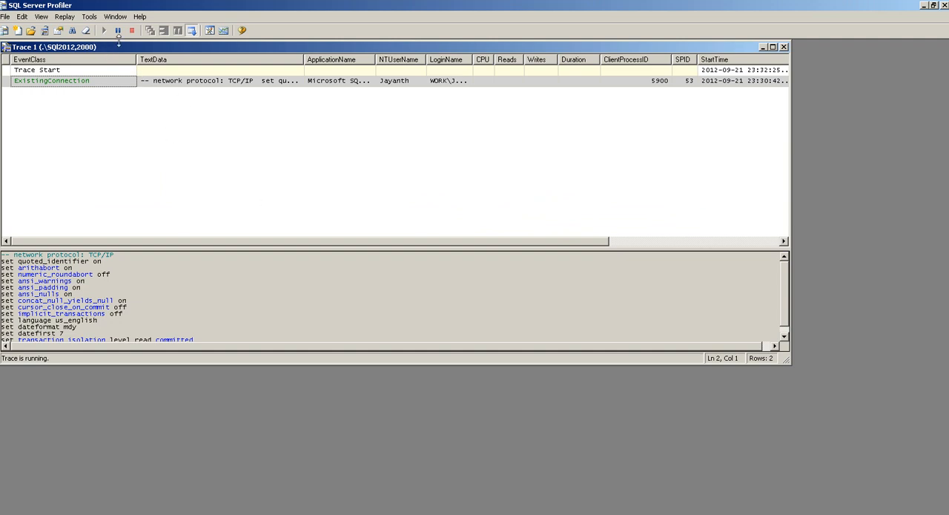
Look at the columns offered for searching in the trace's Find dialog, and close it without searching
left_click(74, 31)
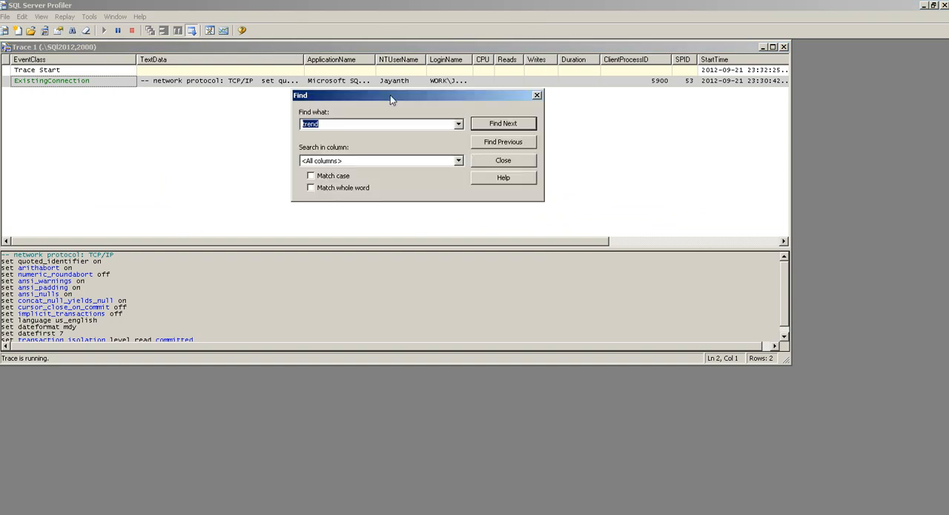
left_click(458, 160)
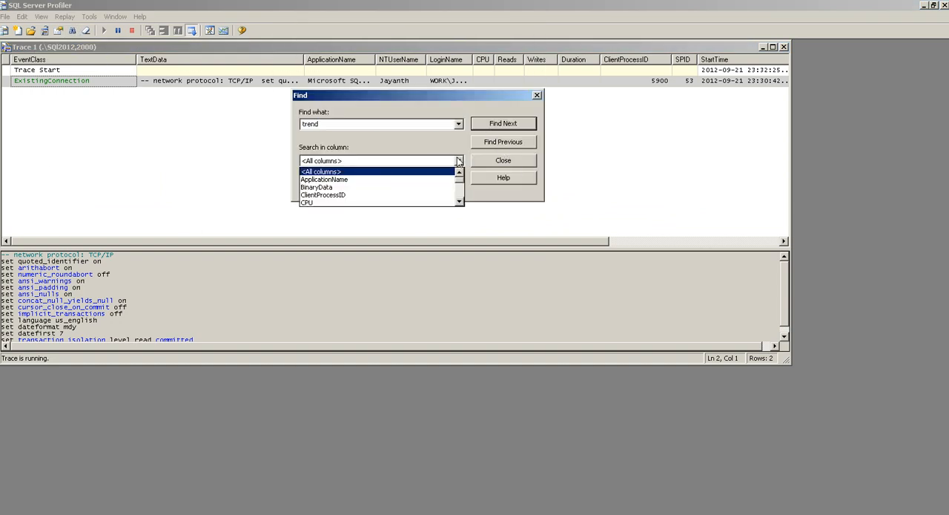
left_click(475, 164)
left_click(502, 159)
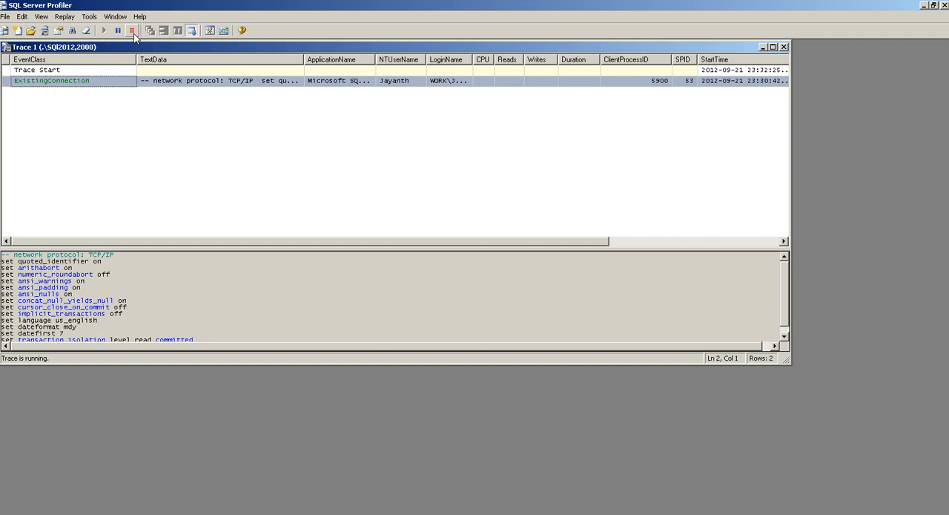
Stop the restarted trace
left_click(133, 33)
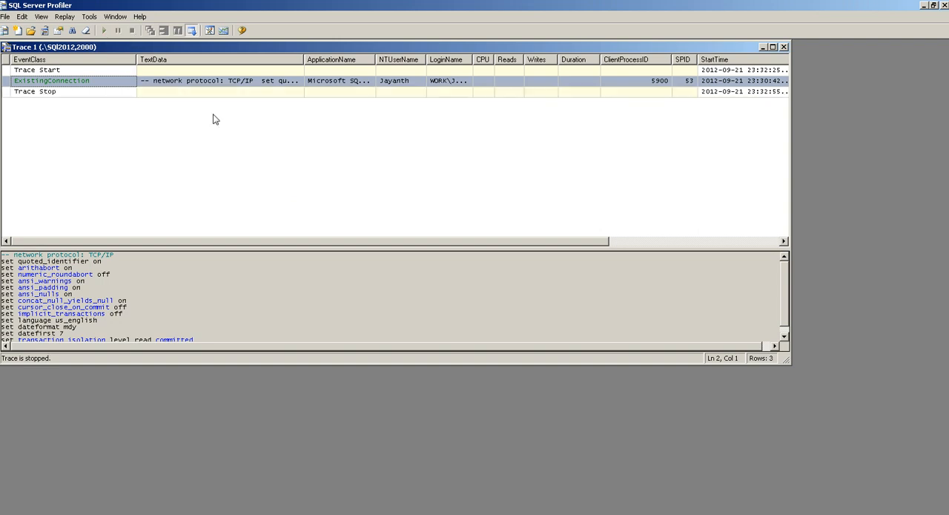